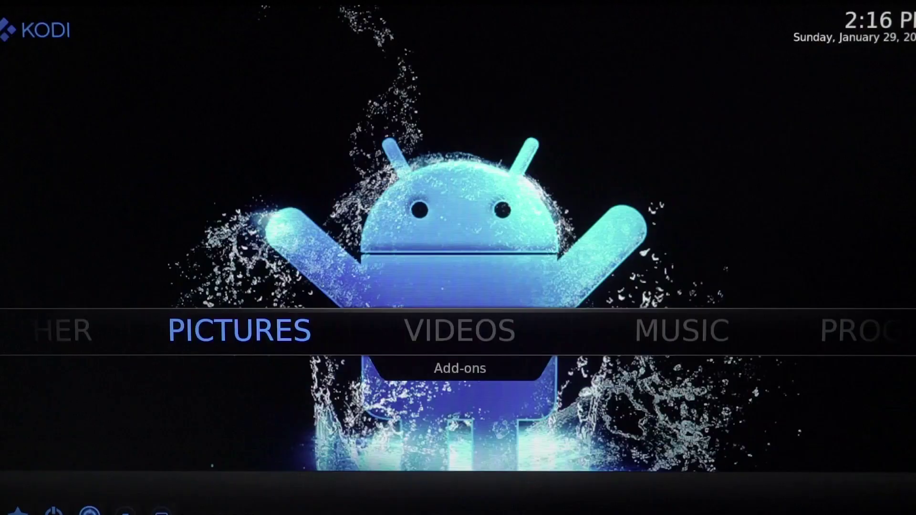
Open the File manager from the System menu.
key(Right)
key(Right)
key(Right)
key(Right)
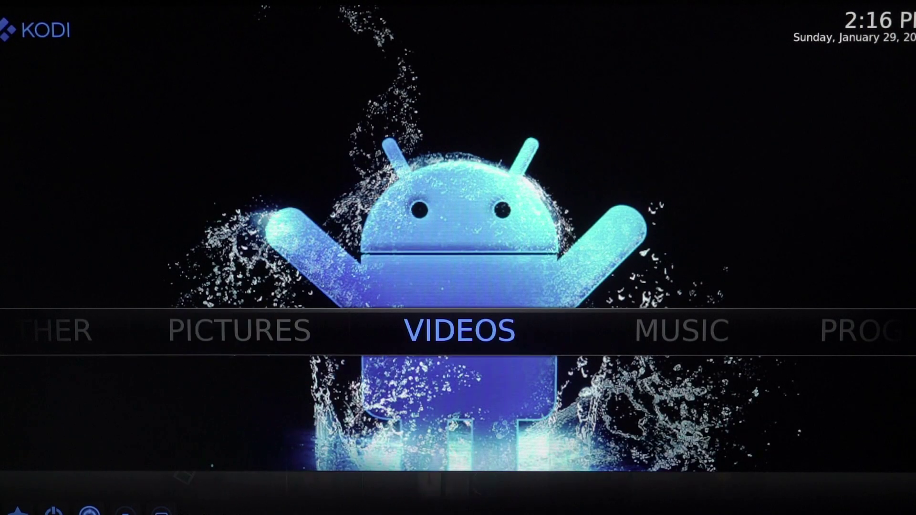
key(Down)
key(Right)
key(Left)
key(Return)
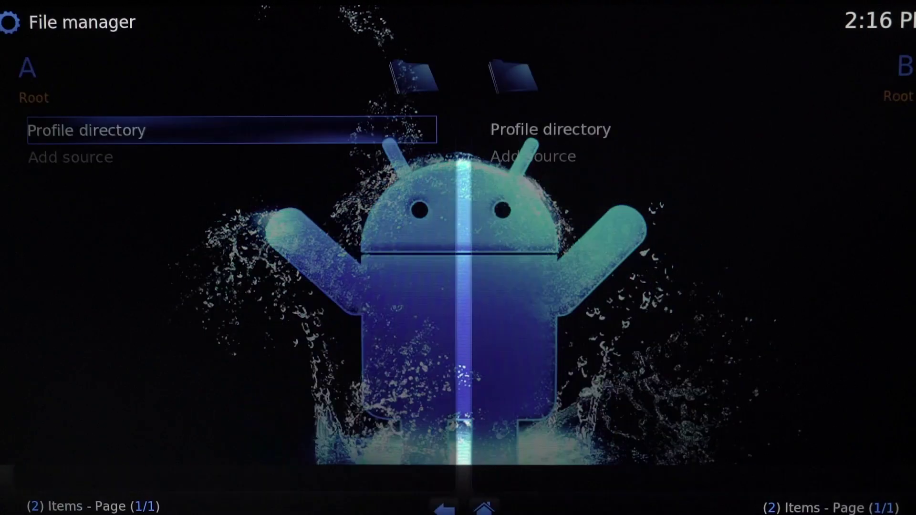
Choose Add source and bring up the keyboard for the <None> path field.
key(Down)
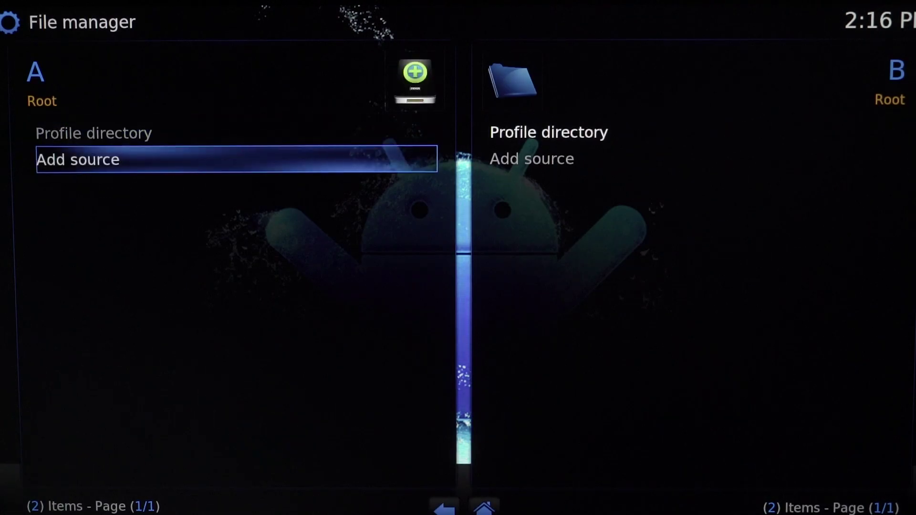
key(Return)
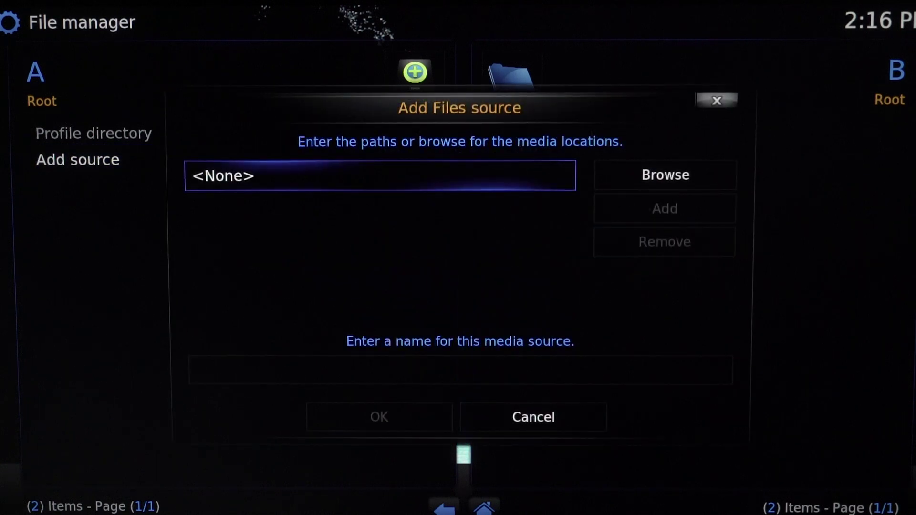
key(Return)
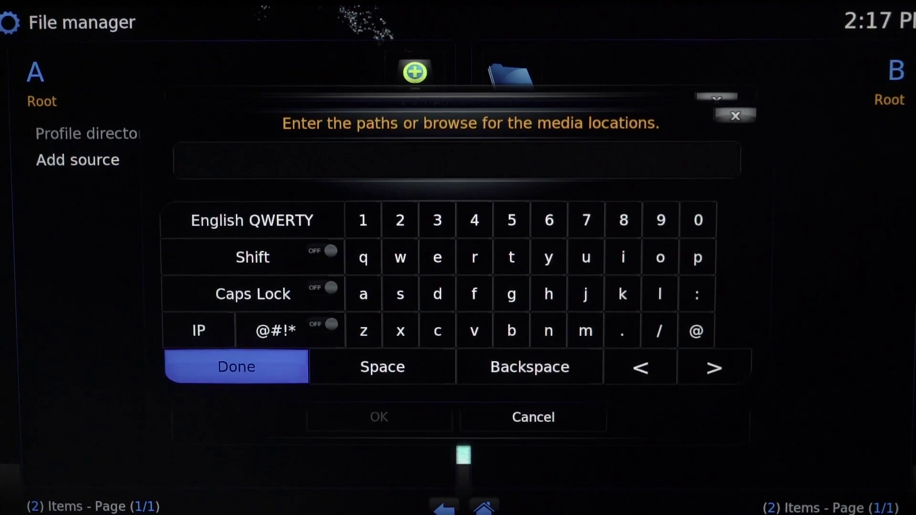
key(Up)
key(Up)
key(Right)
key(Right)
key(Right)
key(Right)
key(Right)
key(Right)
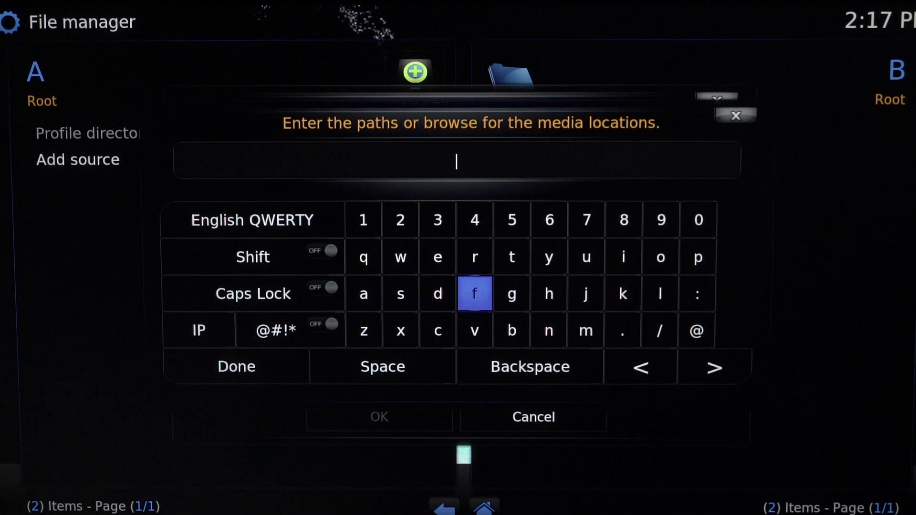
key(Return)
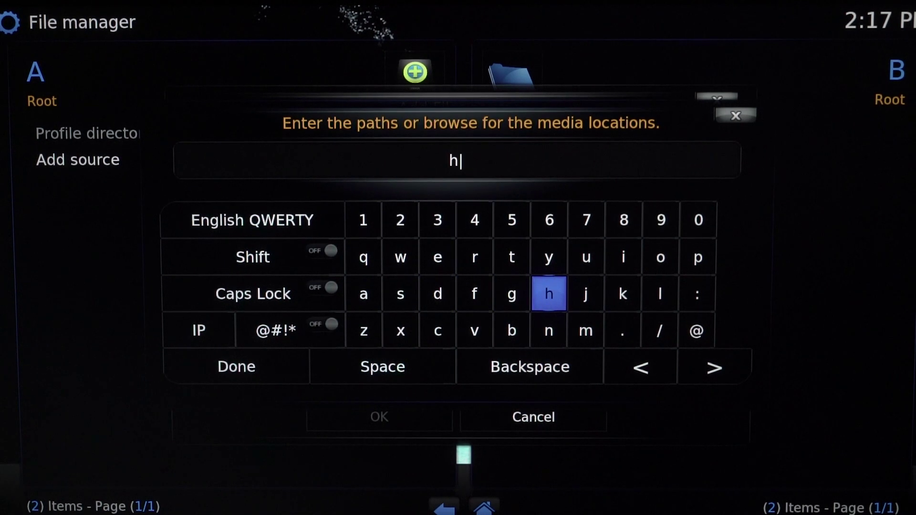
key(Up)
key(Left)
key(Return)
key(Return)
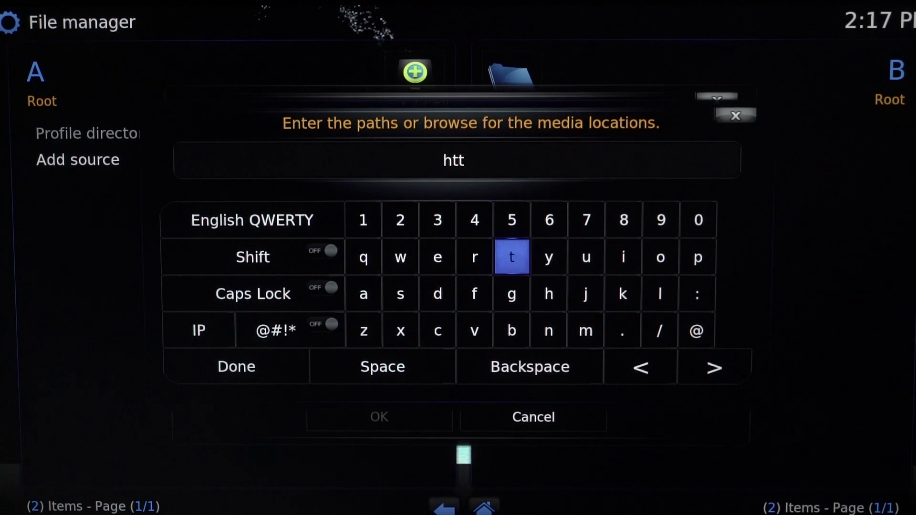
key(Right)
key(Right)
key(Right)
key(Right)
key(Right)
key(Return)
key(Down)
key(Return)
key(Left)
key(Down)
key(Return)
key(Return)
key(Left)
key(Left)
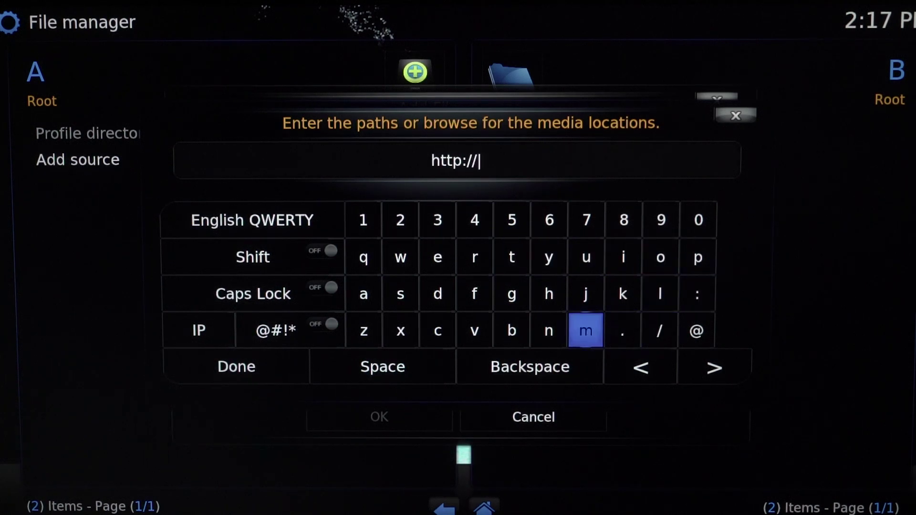
key(Left)
key(Up)
key(Up)
key(Left)
key(Left)
Continue the path with 'areswizard'.
key(Left)
key(Down)
key(Left)
key(Return)
key(Right)
key(Right)
key(Up)
key(Right)
key(Return)
key(Left)
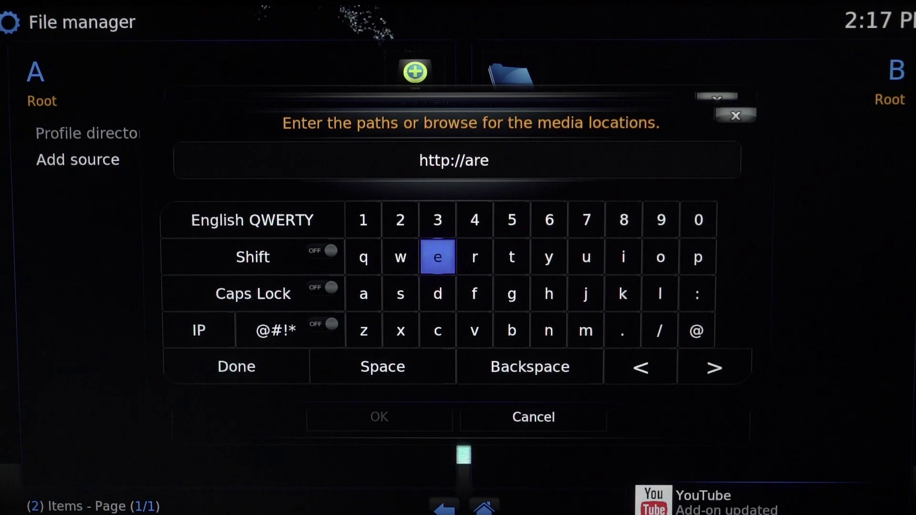
key(Return)
key(Left)
key(Down)
key(Return)
key(Up)
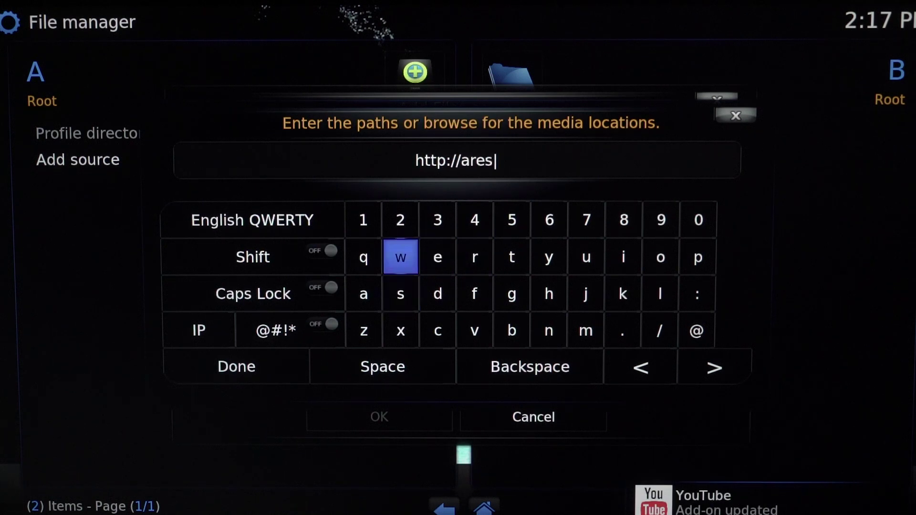
key(Return)
key(Right)
key(Right)
key(Right)
key(Right)
key(Right)
key(Right)
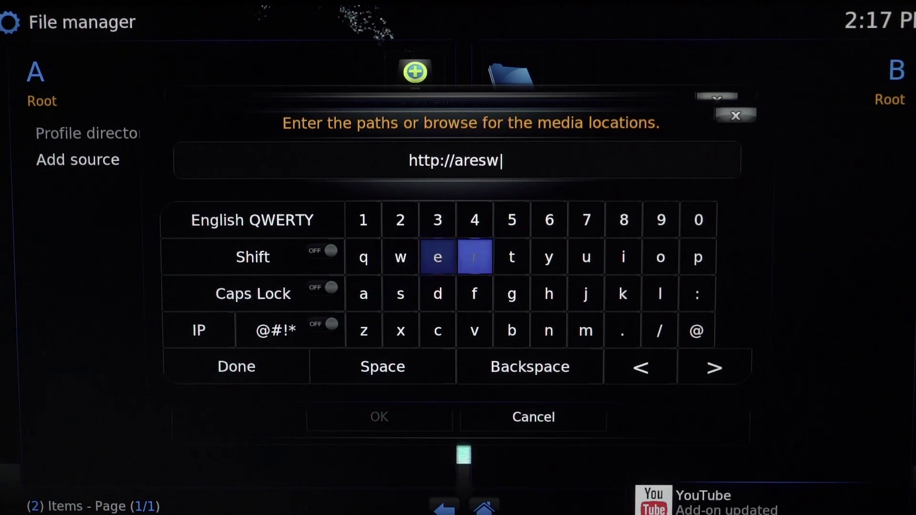
key(Return)
key(Left)
key(Left)
key(Left)
key(Left)
key(Left)
key(Left)
key(Left)
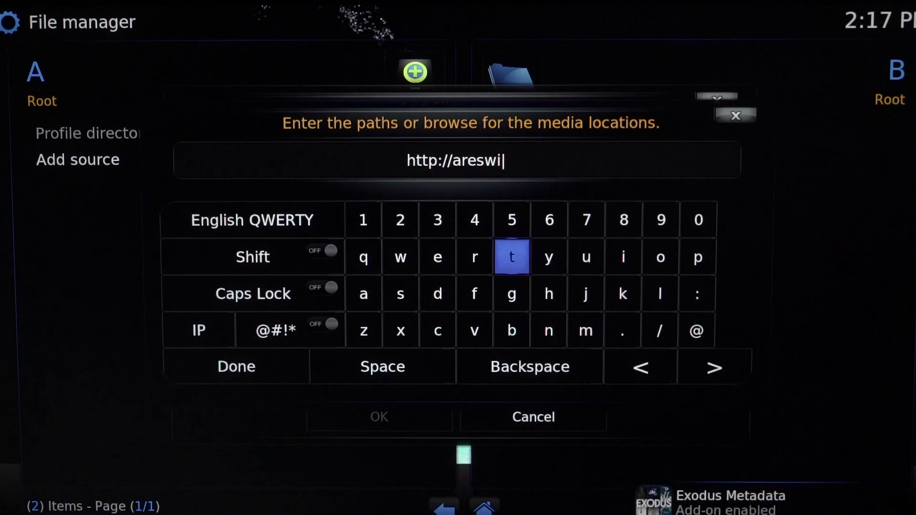
key(Down)
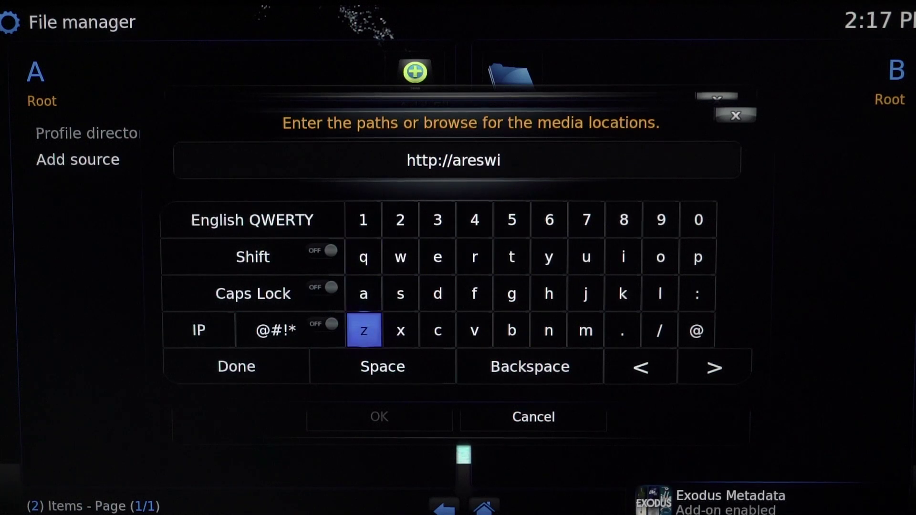
key(Return)
key(Up)
key(Up)
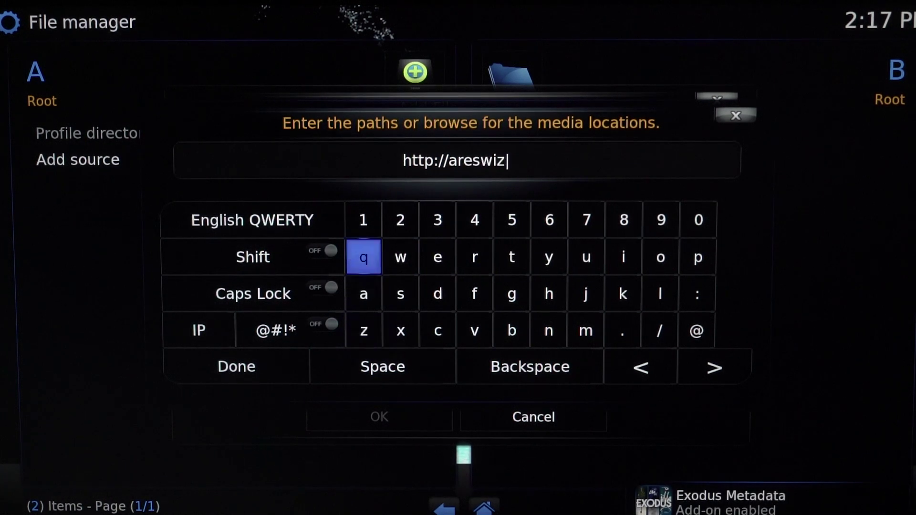
key(Down)
key(Return)
key(Right)
key(Right)
key(Right)
key(Up)
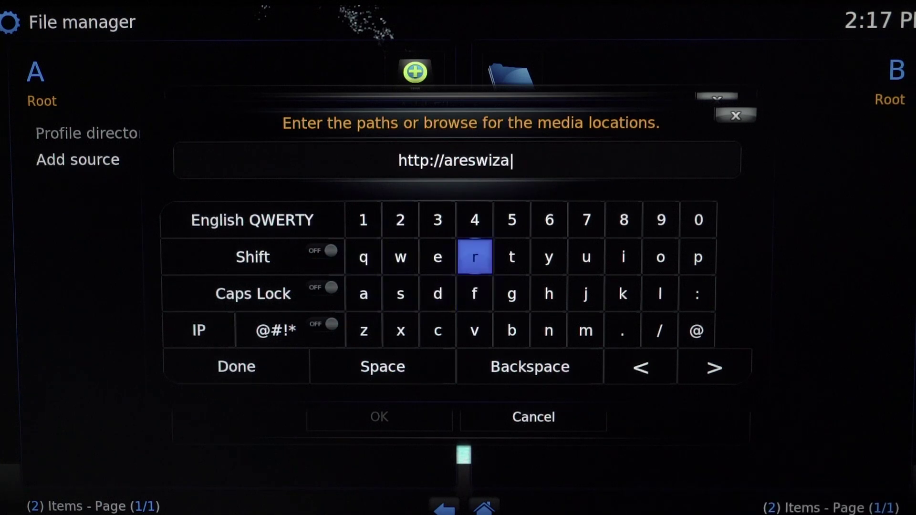
key(Return)
key(Left)
key(Down)
key(Return)
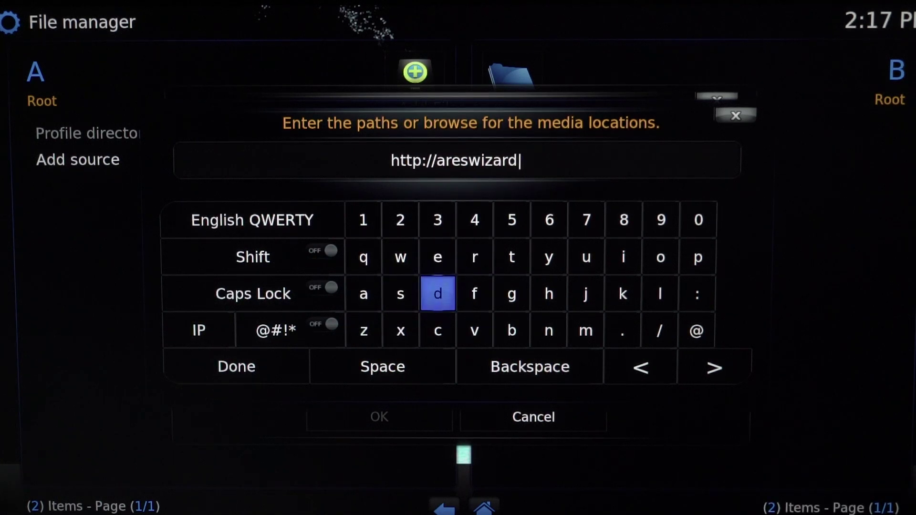
key(Right)
key(Down)
key(Right)
key(Right)
key(Right)
key(Right)
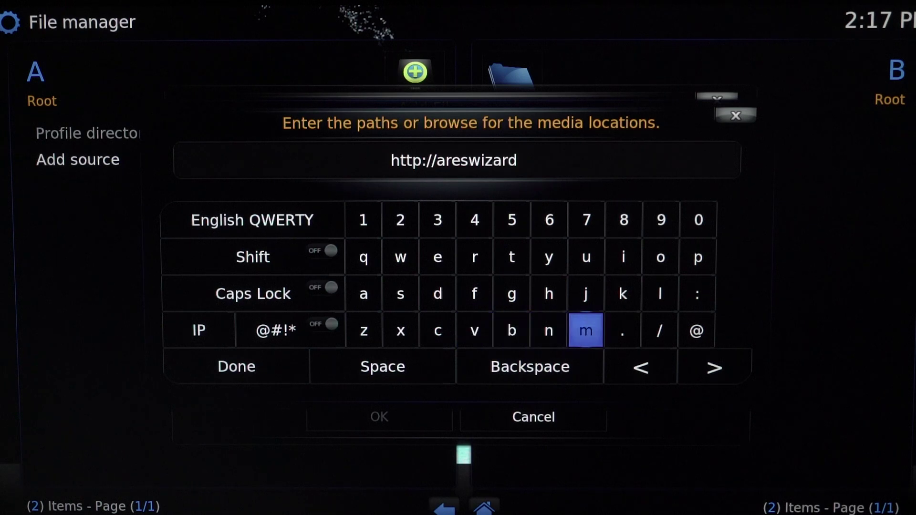
key(Return)
key(Left)
key(Left)
key(Left)
key(Left)
key(Left)
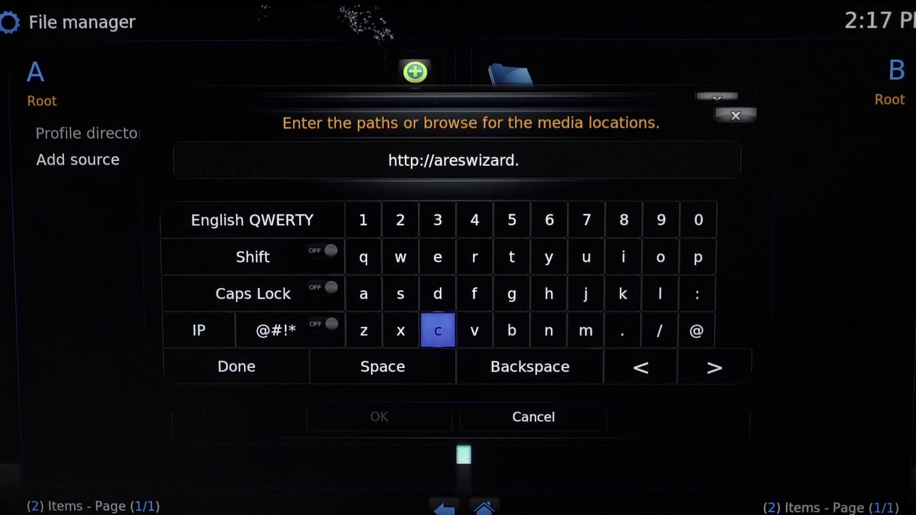
key(Return)
key(Up)
key(Right)
key(Right)
key(Right)
key(Right)
key(Right)
key(Right)
key(Up)
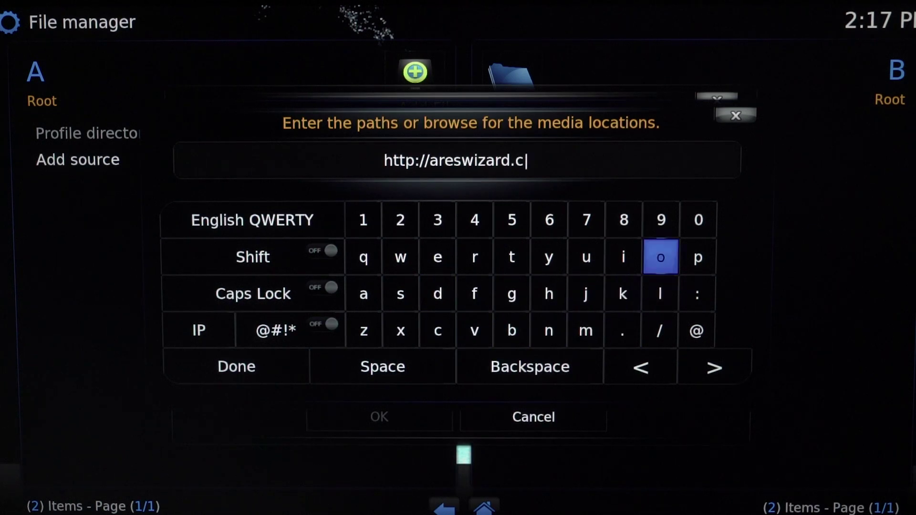
key(Return)
key(Left)
key(Down)
key(Down)
key(Return)
key(Left)
key(Up)
key(Up)
key(Return)
key(Right)
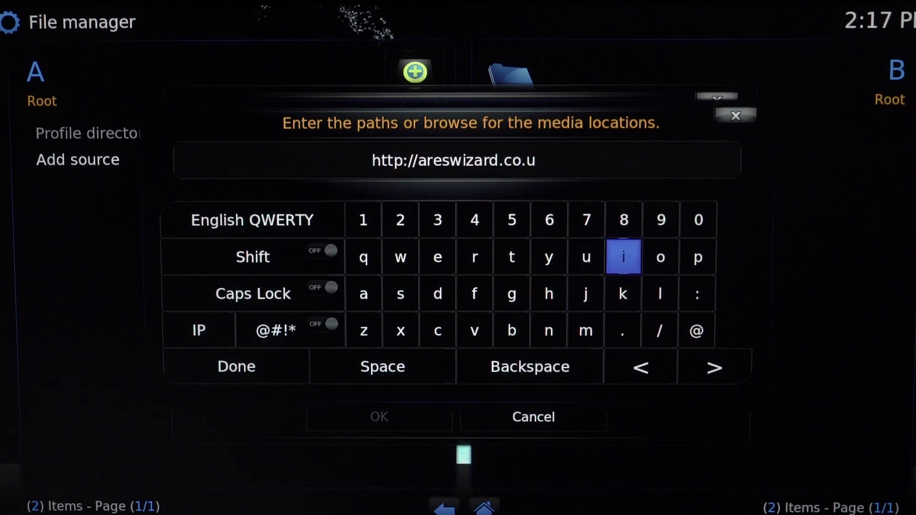
key(Down)
key(Return)
key(Down)
key(Down)
key(Left)
key(Left)
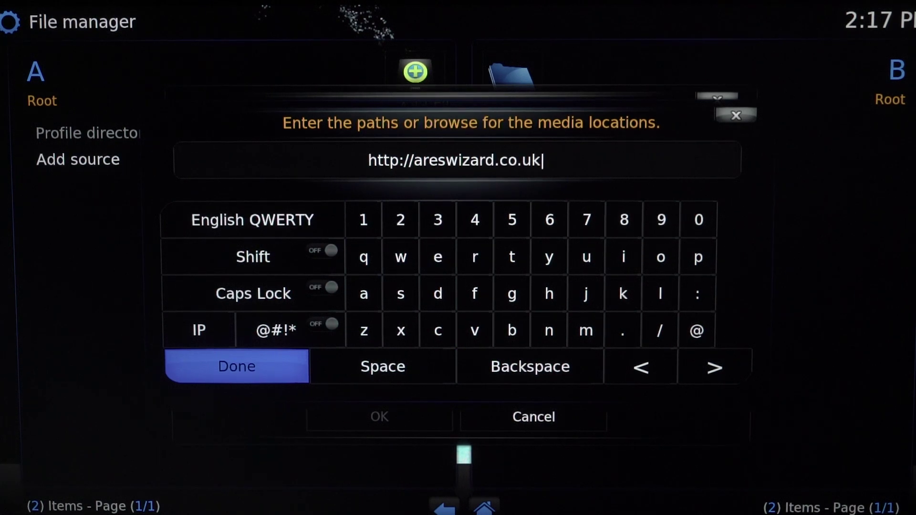
Confirm the path and start naming the source, entering '.ar'.
key(Return)
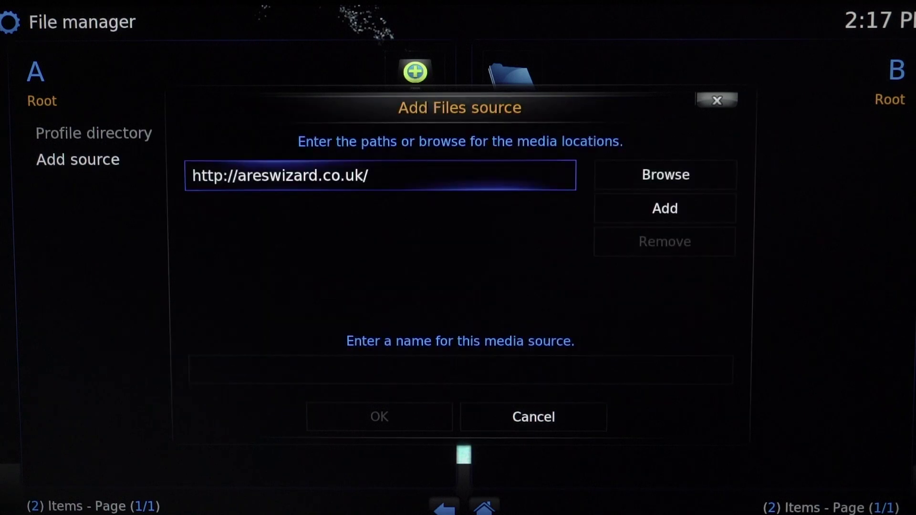
click(460, 370)
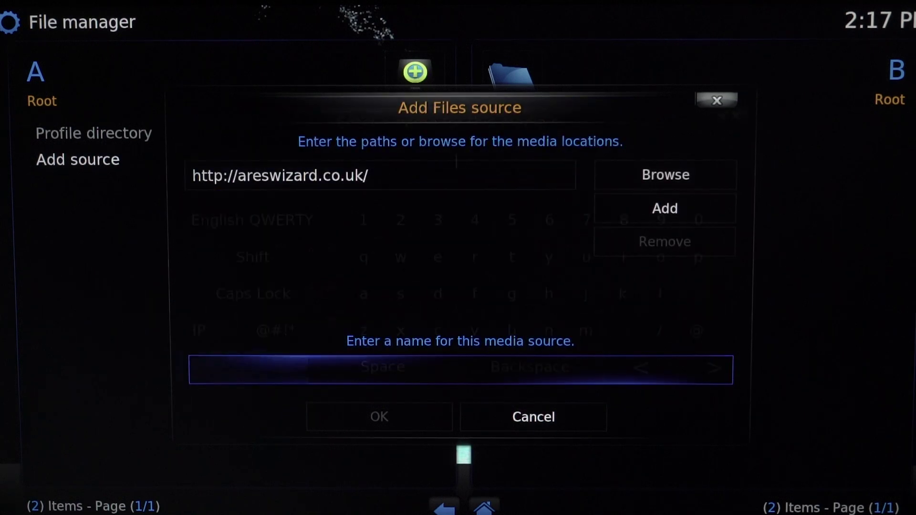
key(Return)
key(Up)
key(Right)
key(Right)
key(Right)
key(Right)
key(Right)
key(Right)
key(Right)
key(Right)
key(Left)
key(Left)
key(Up)
key(Left)
key(Left)
key(Left)
key(Left)
key(Left)
key(Return)
key(Right)
key(Right)
key(Up)
key(Right)
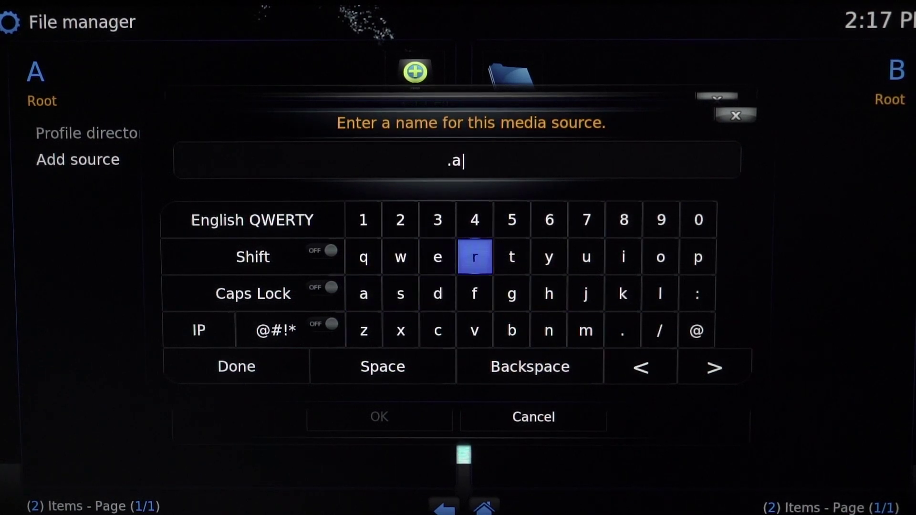
key(Return)
Complete the name as '.ares' and confirm adding the source.
key(Left)
key(Return)
key(Left)
key(Down)
key(Return)
key(Down)
key(Down)
key(Left)
key(Return)
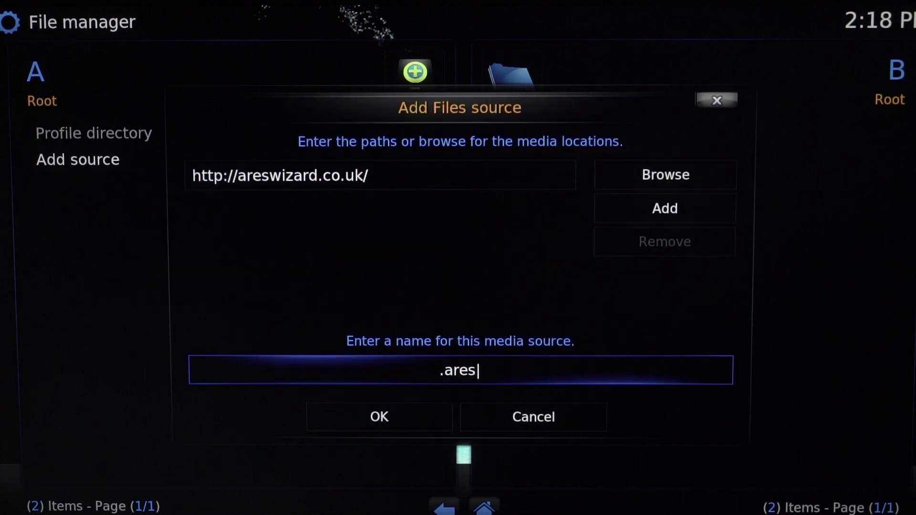
key(Down)
key(Return)
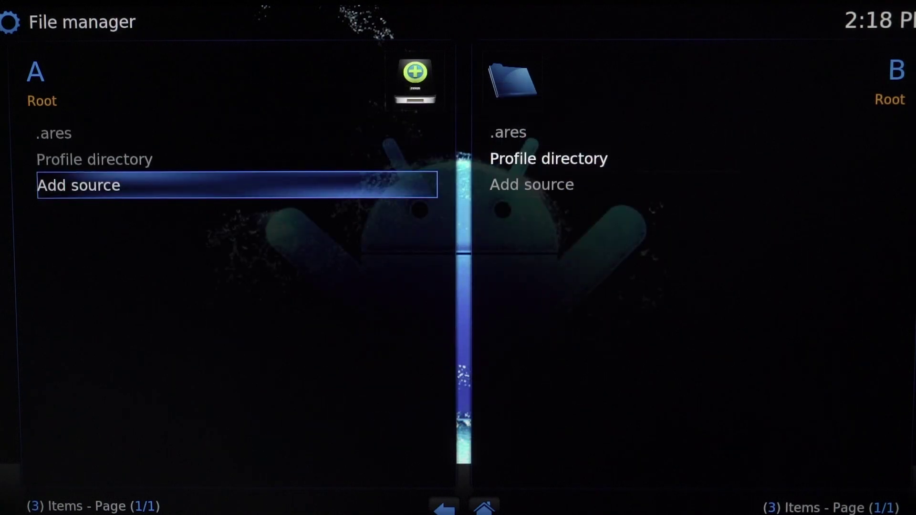
From Home, go to Settings > Add-ons > Install from zip file.
key(Escape)
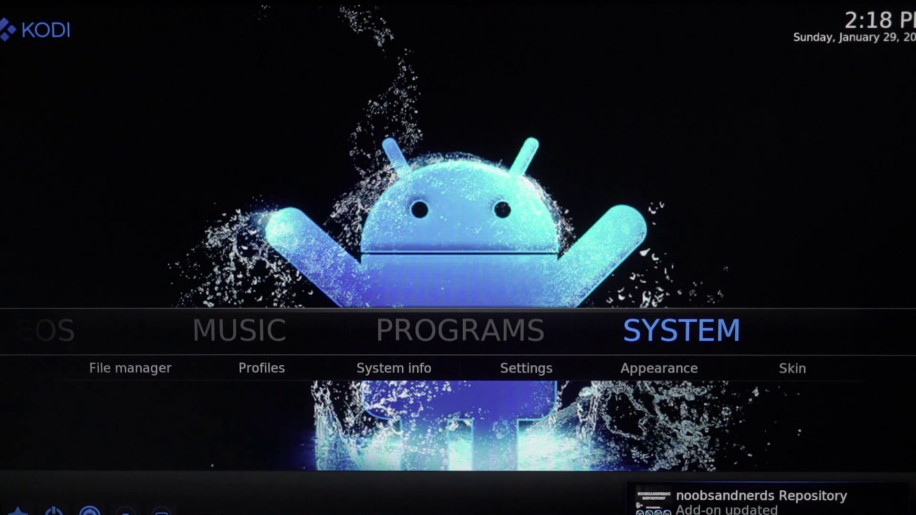
key(Return)
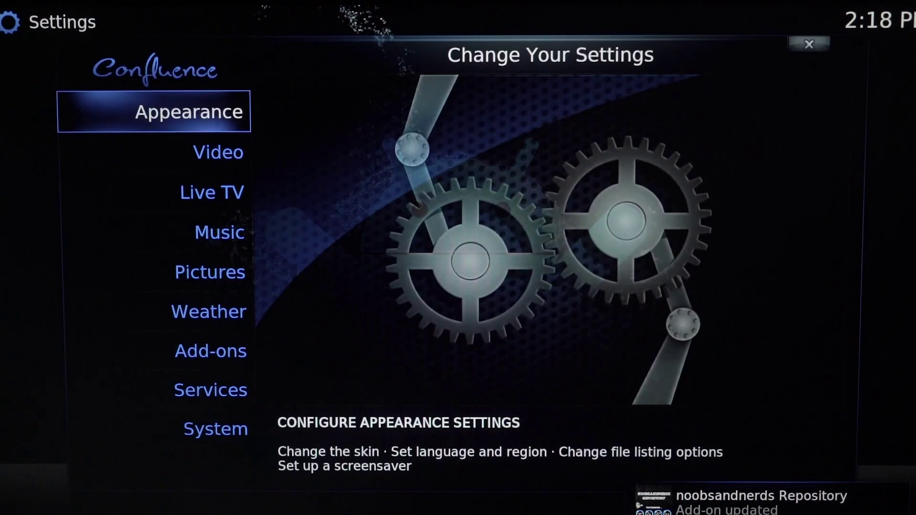
key(Down)
key(Down)
key(Down)
key(Down)
key(Down)
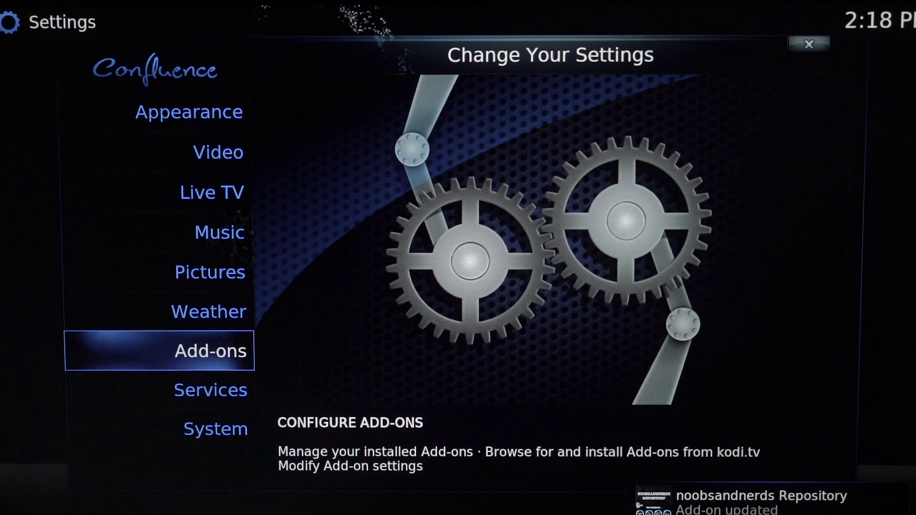
key(Return)
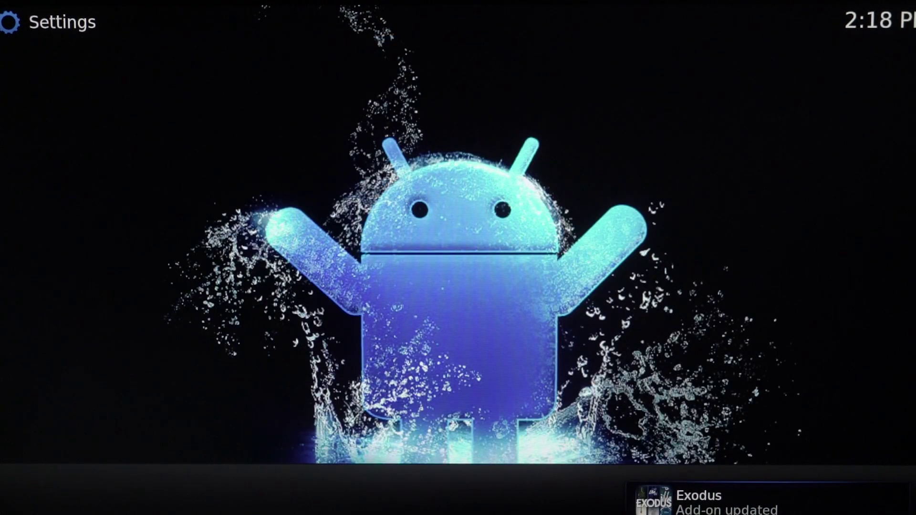
key(Down)
key(Down)
key(Down)
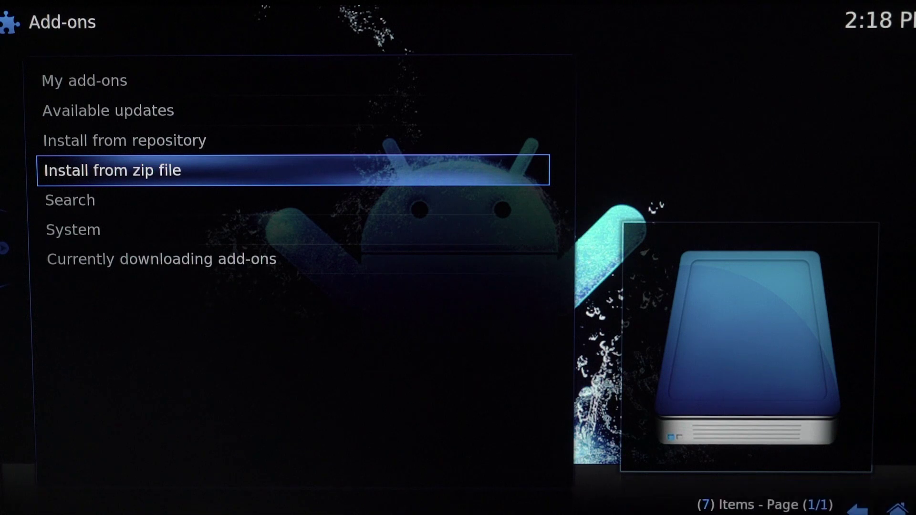
key(Return)
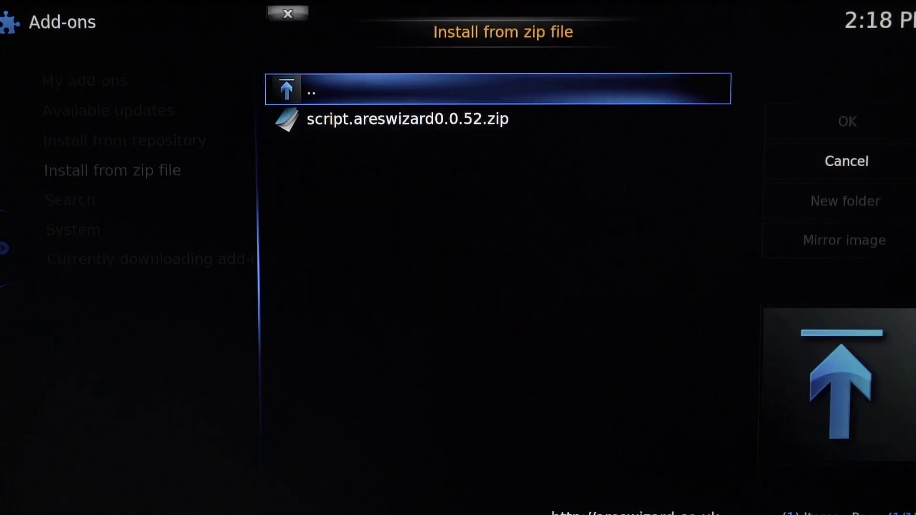
Install script.areswizard0.0.52.zip from the .ares source.
key(Down)
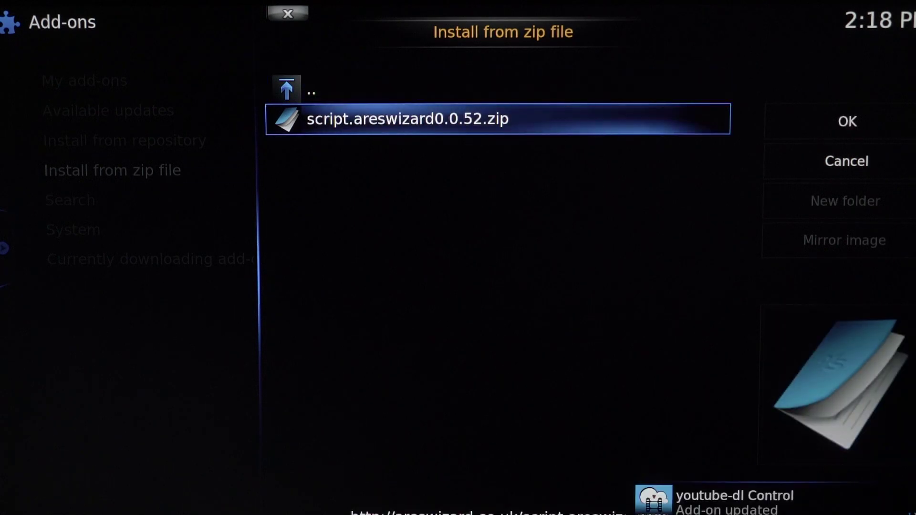
key(Return)
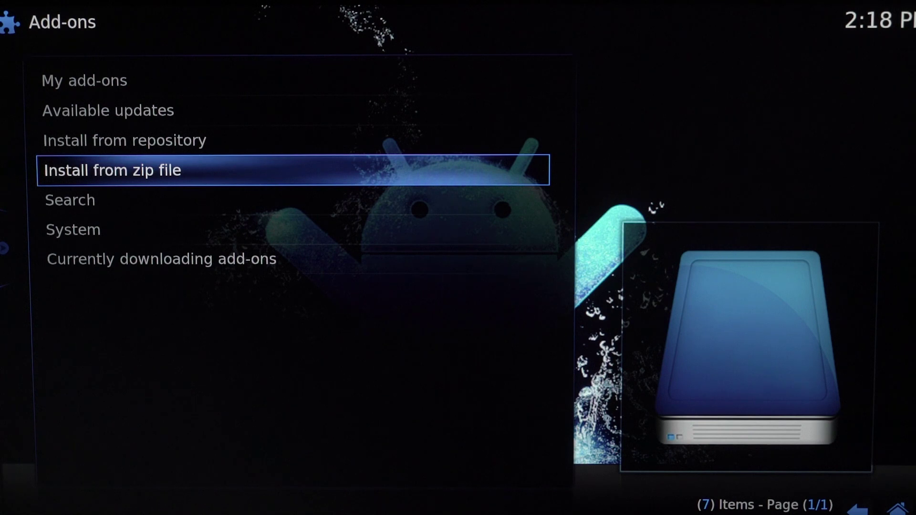
Back at Home, open PROGRAMS > Program add-ons and launch Ares Wizard.
key(Escape)
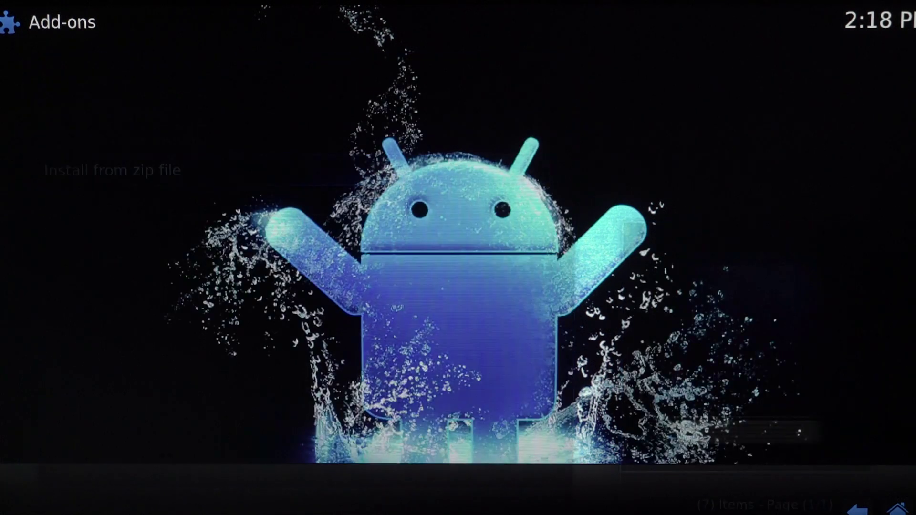
key(Escape)
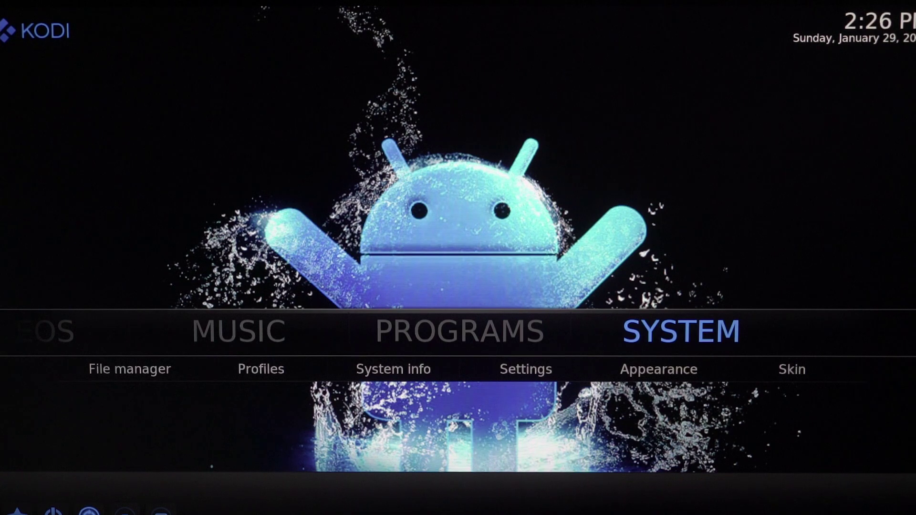
key(Left)
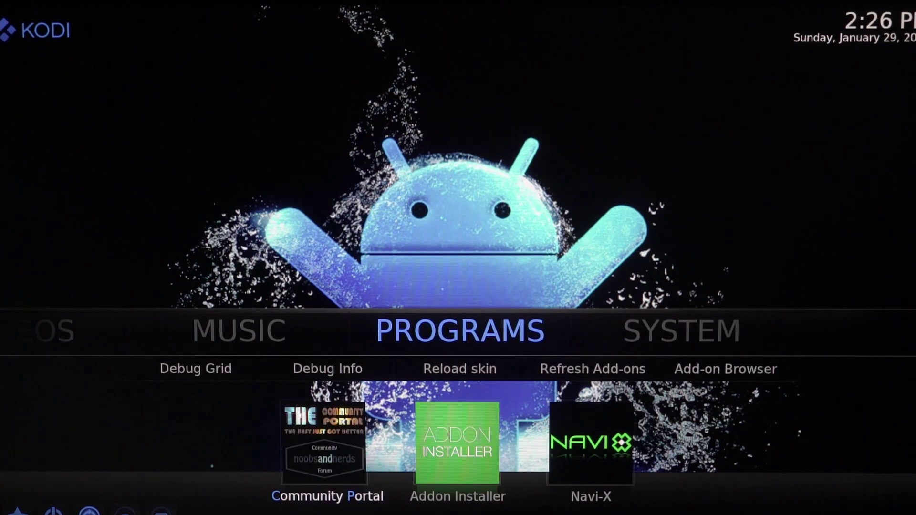
key(Return)
key(Up)
key(Down)
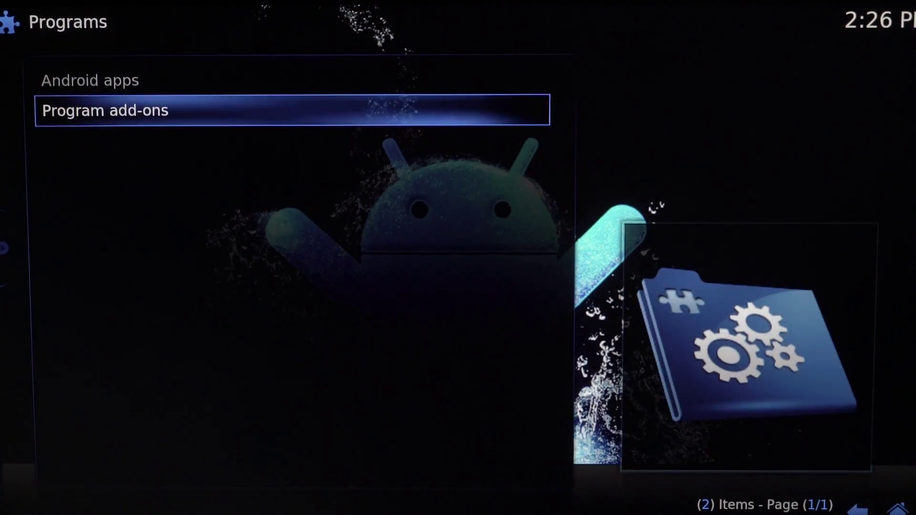
key(Return)
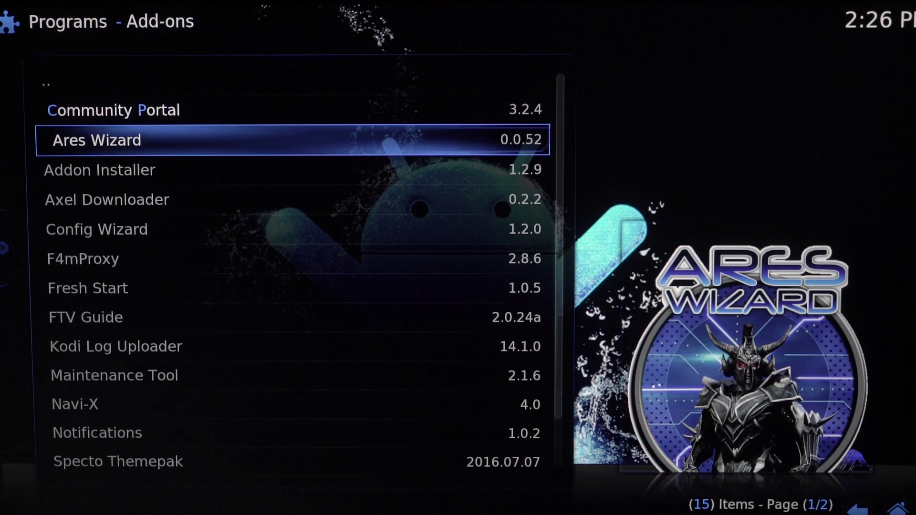
key(Up)
key(Down)
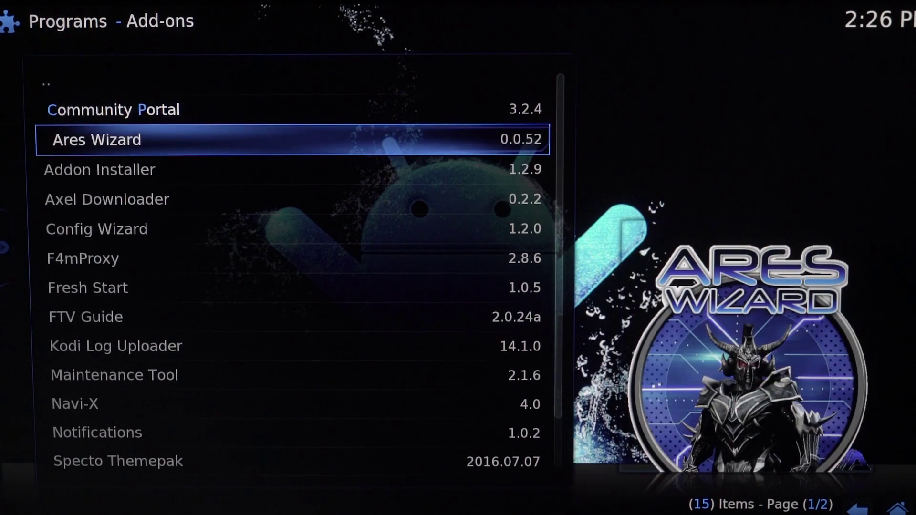
key(Return)
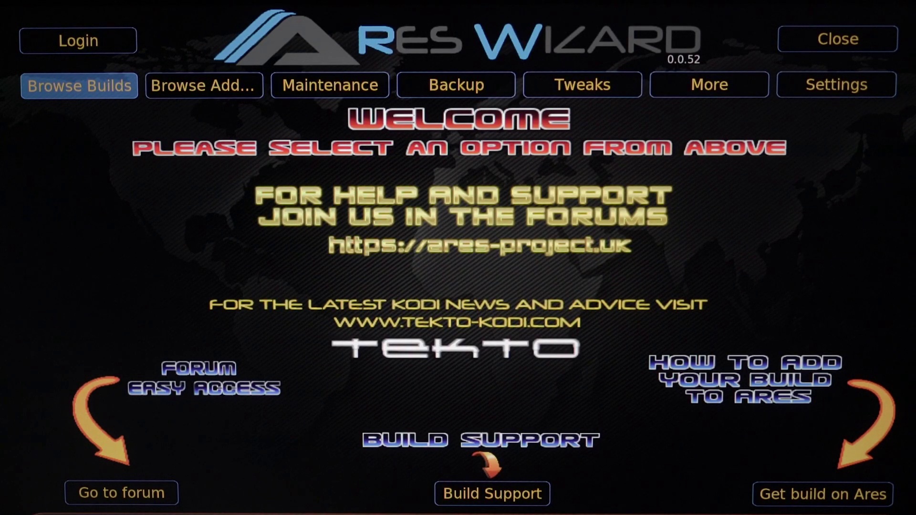
Select Browse Builds on the Ares Wizard welcome screen.
click(204, 85)
click(79, 86)
click(204, 85)
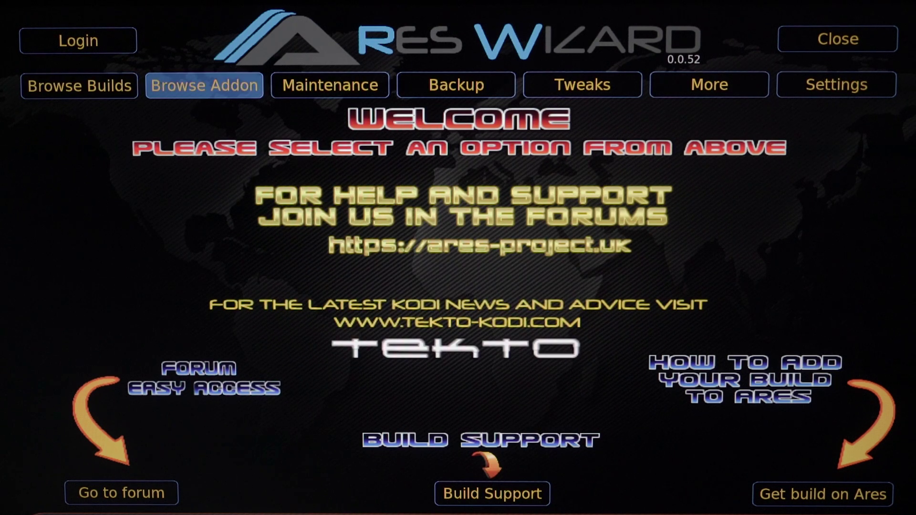
click(79, 86)
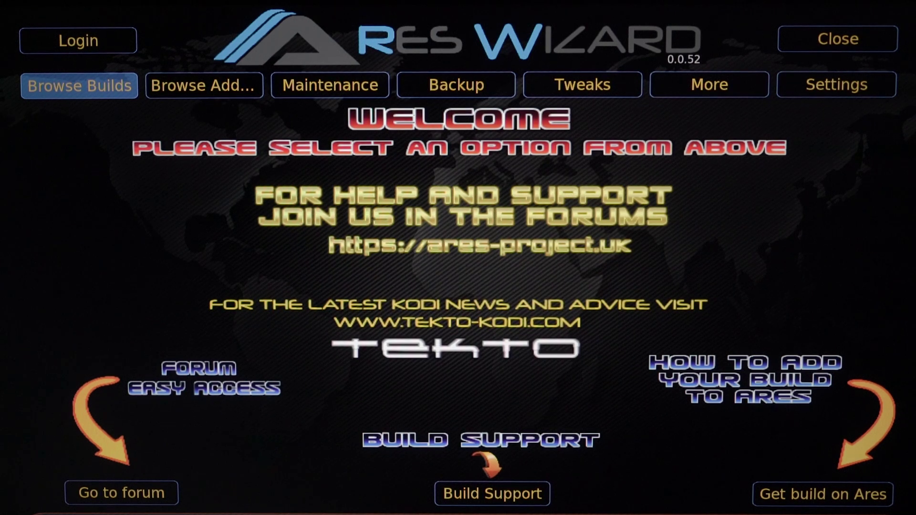
key(Return)
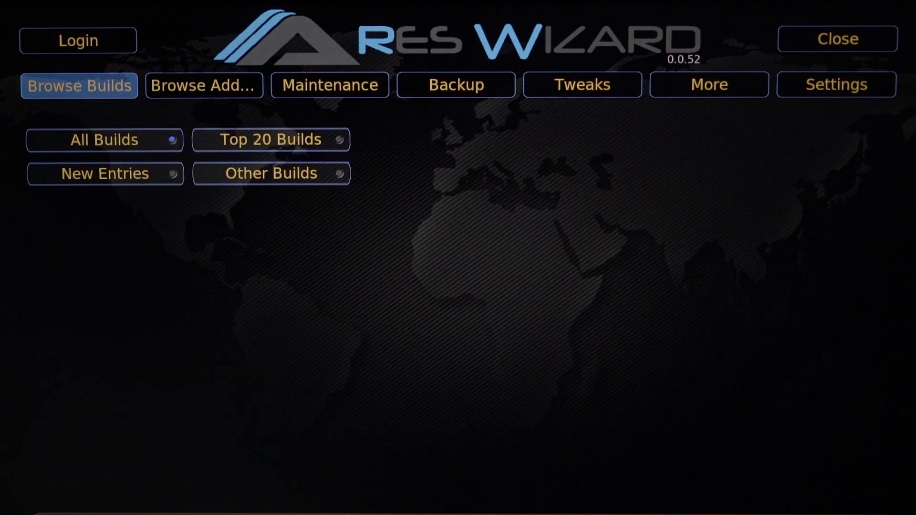
Open the Pulse entry in All Builds, bringing up its PIN prompt.
key(Down)
key(Down)
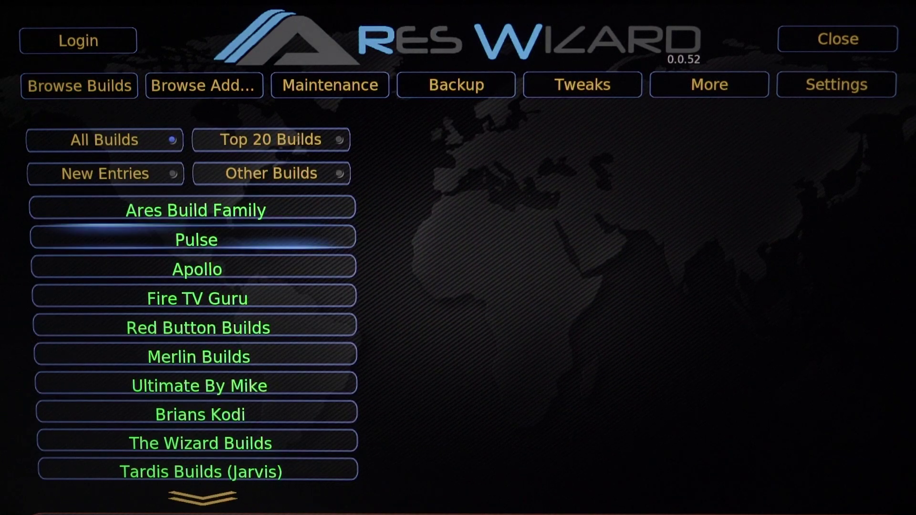
key(Up)
key(Down)
key(Down)
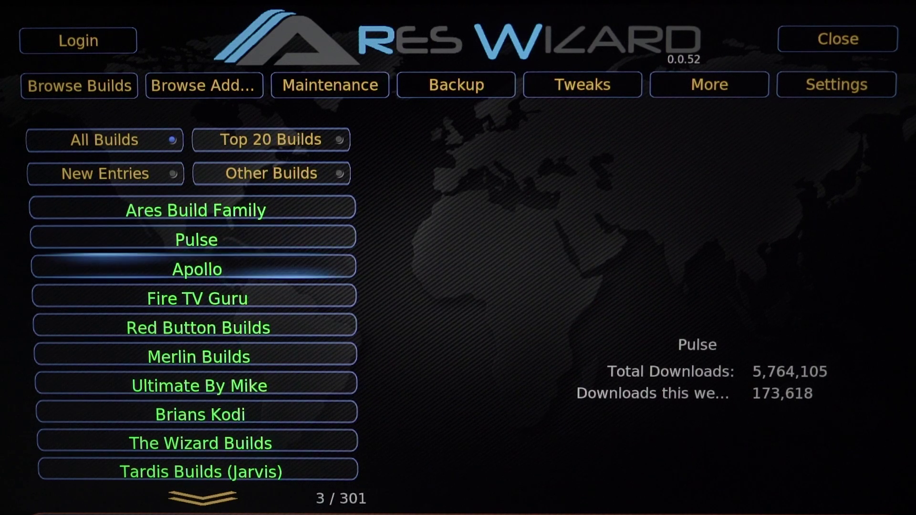
key(Up)
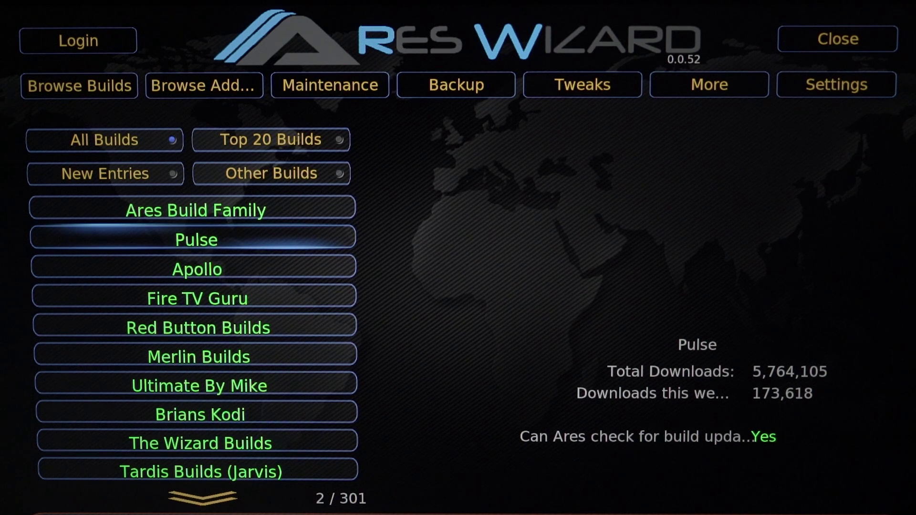
key(Return)
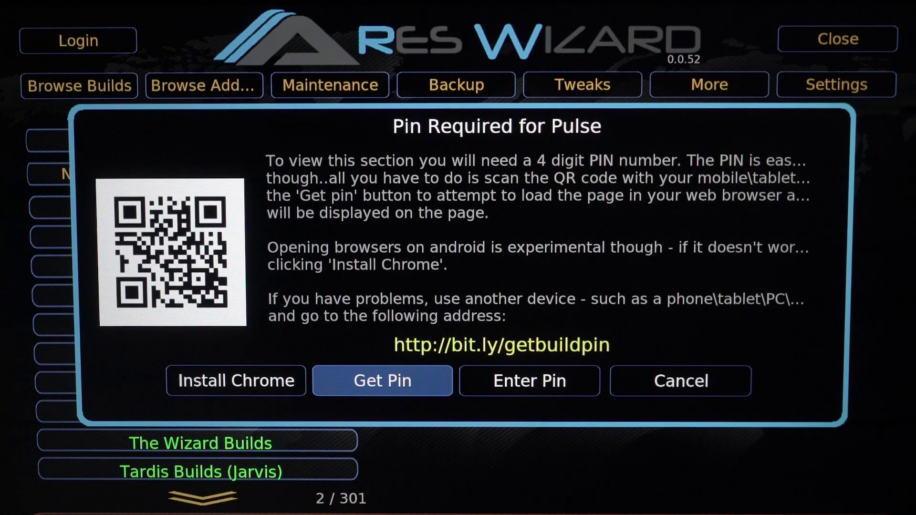
Choose Enter Pin in Ares Wizard to bring up the numeric keypad.
key(Right)
key(Left)
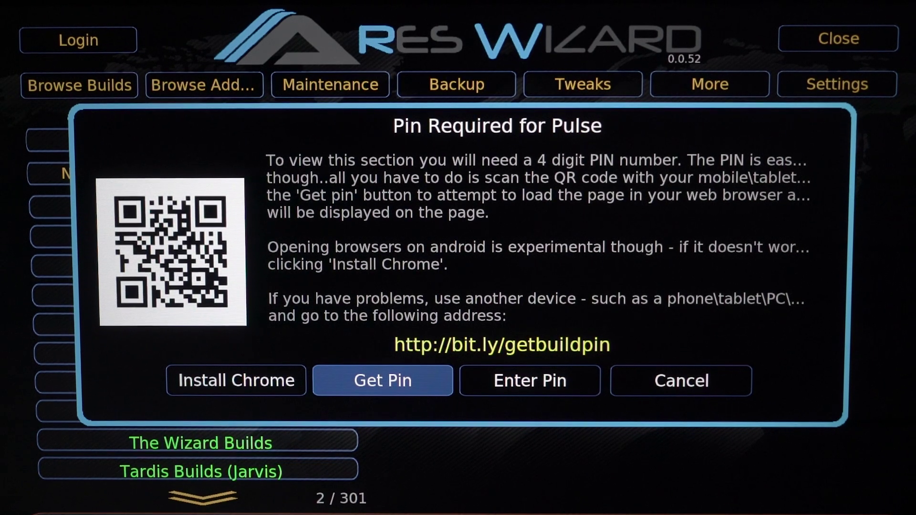
key(Right)
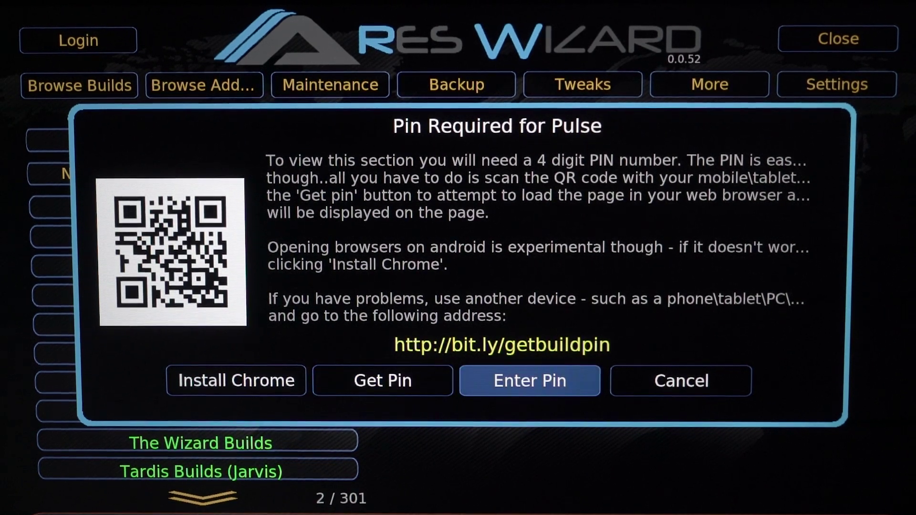
key(Return)
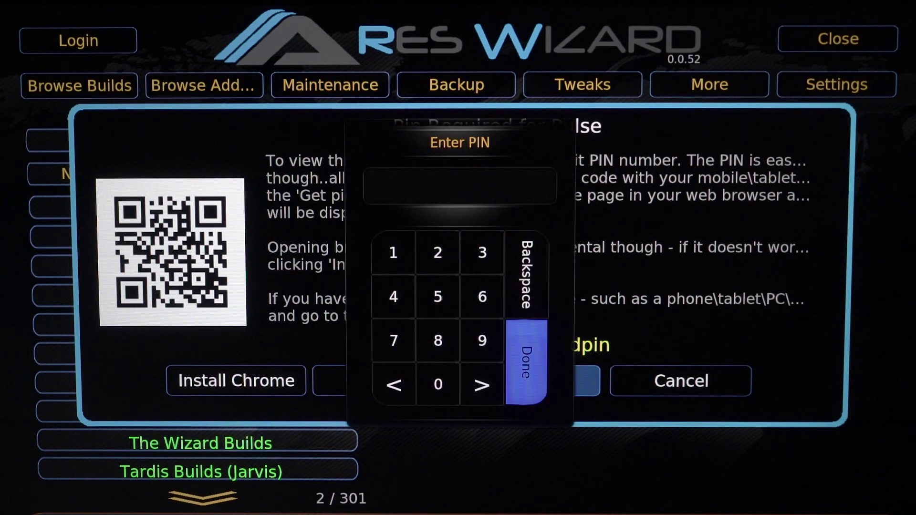
Key in the 4-digit PIN and press Done to reveal Pulse CCM, Sky Q and others.
key(Left)
key(Up)
key(Left)
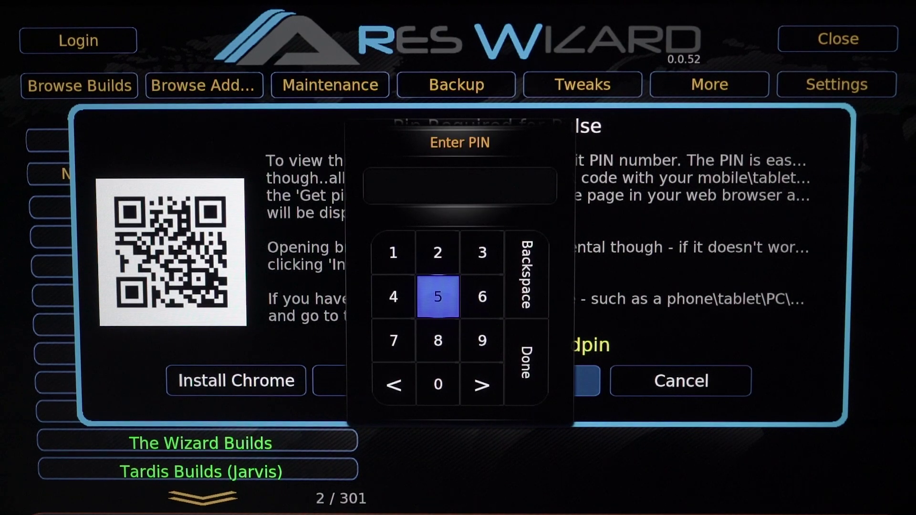
key(Right)
key(Left)
key(Left)
key(Up)
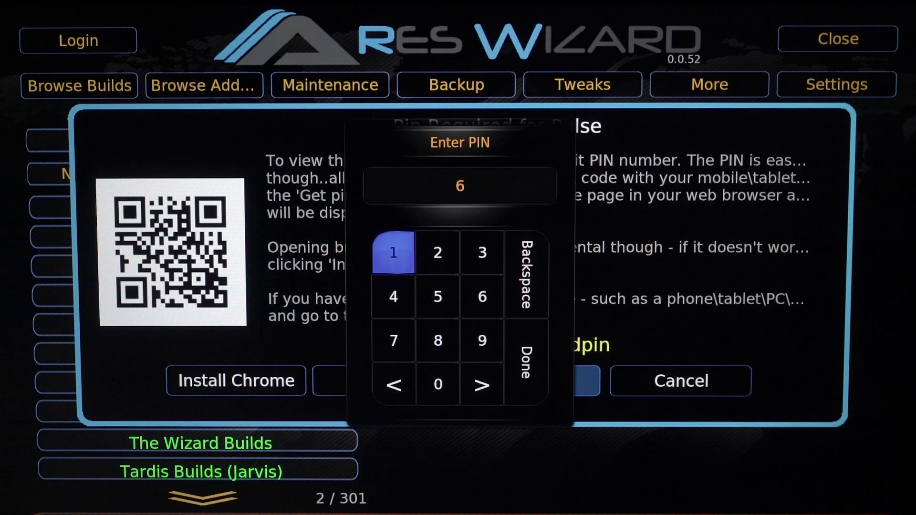
key(Return)
key(Right)
key(Down)
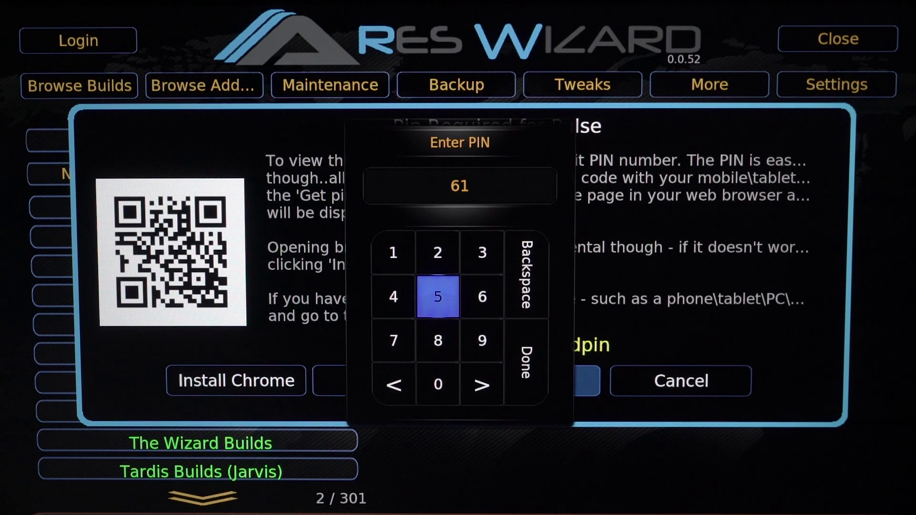
key(Return)
key(Up)
key(Right)
key(Return)
key(Right)
key(Down)
key(Return)
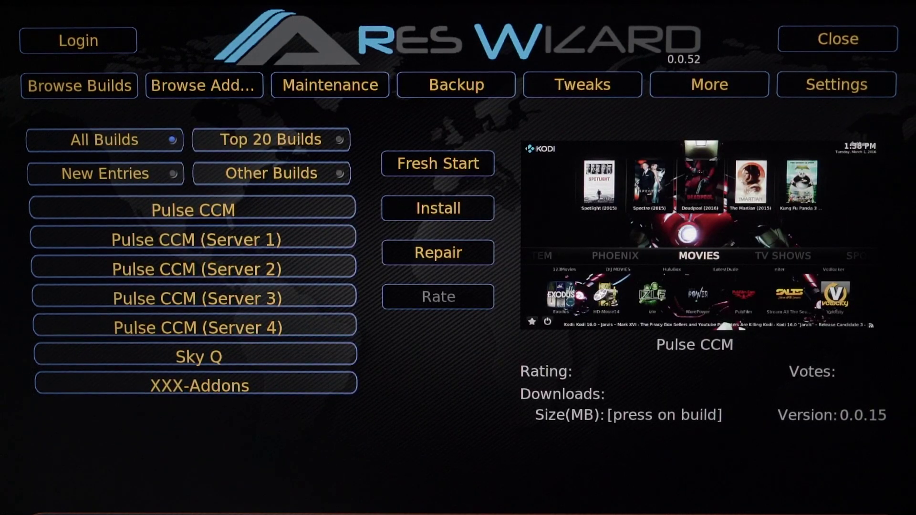
Install the Sky Q build from the Pulse list, extracting 13116 files with 0 errors.
key(Up)
key(Down)
key(Down)
key(Down)
key(Down)
key(Down)
key(Down)
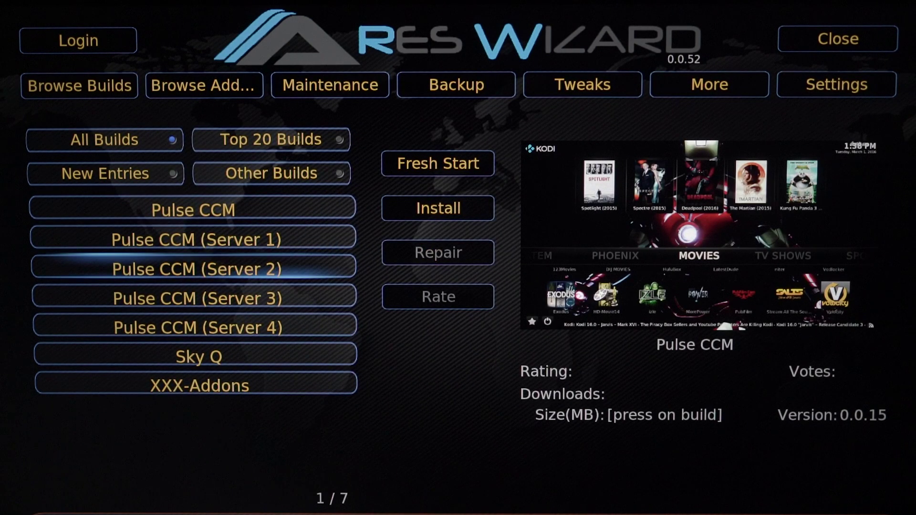
key(Down)
key(Up)
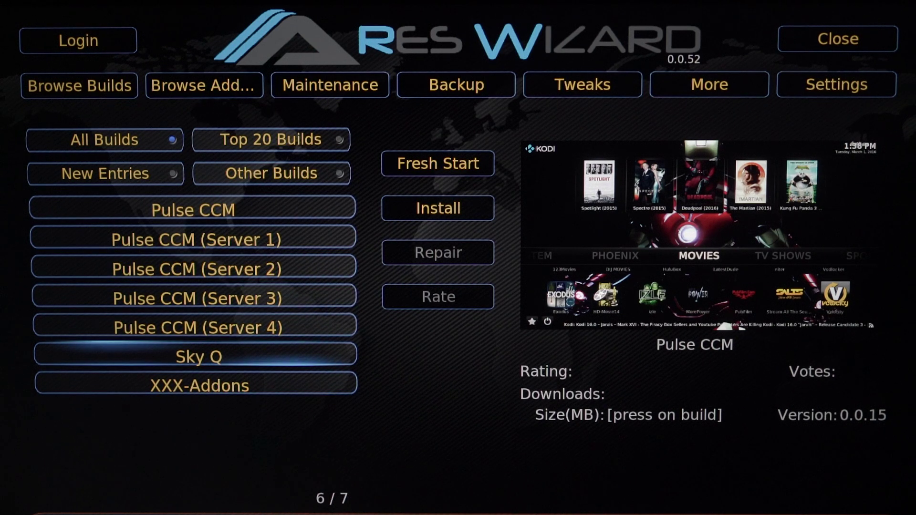
key(Right)
key(Up)
key(Down)
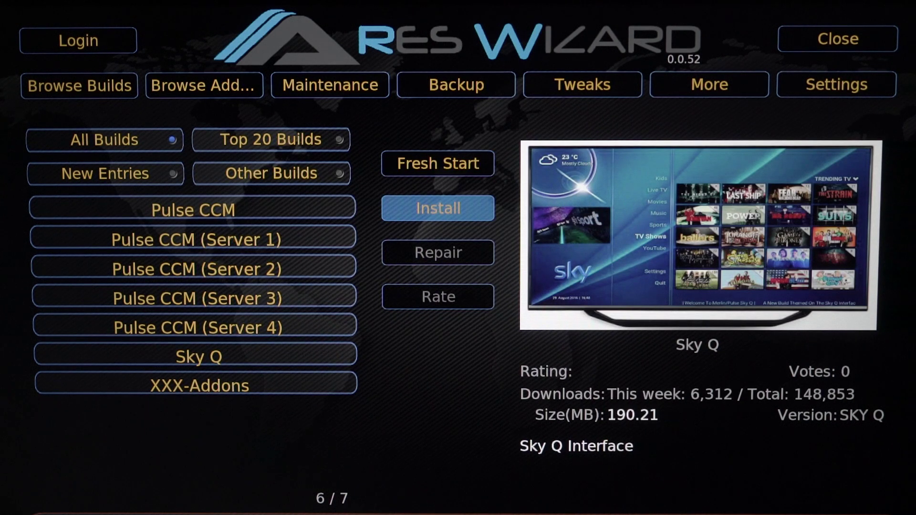
key(Return)
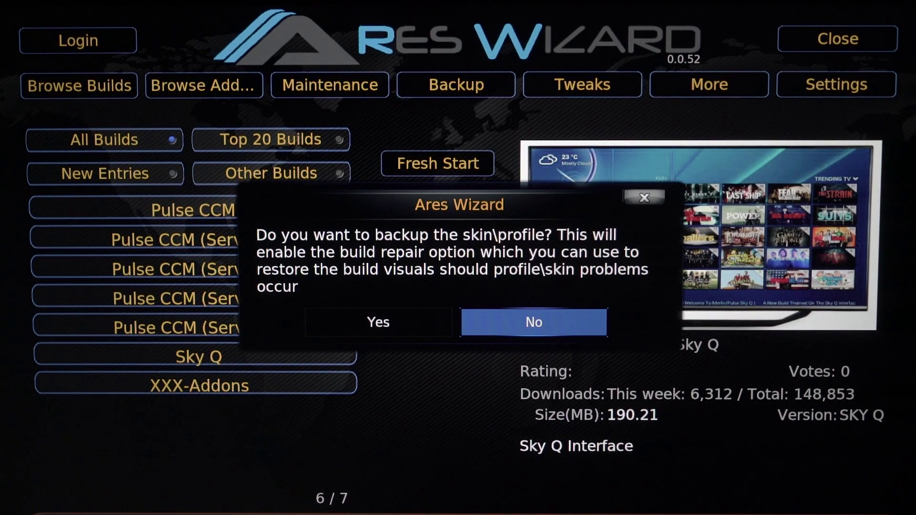
Answer Yes to backing up the skin and profile before the install continues.
key(Left)
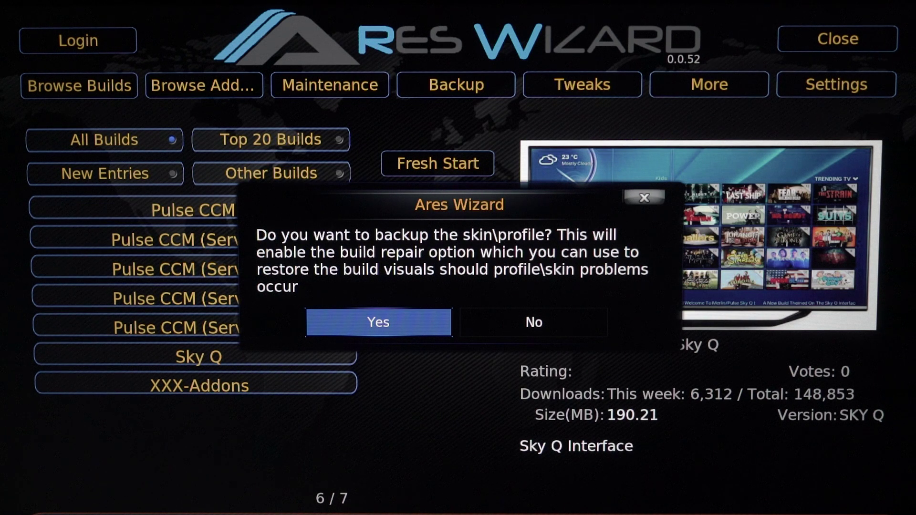
key(Return)
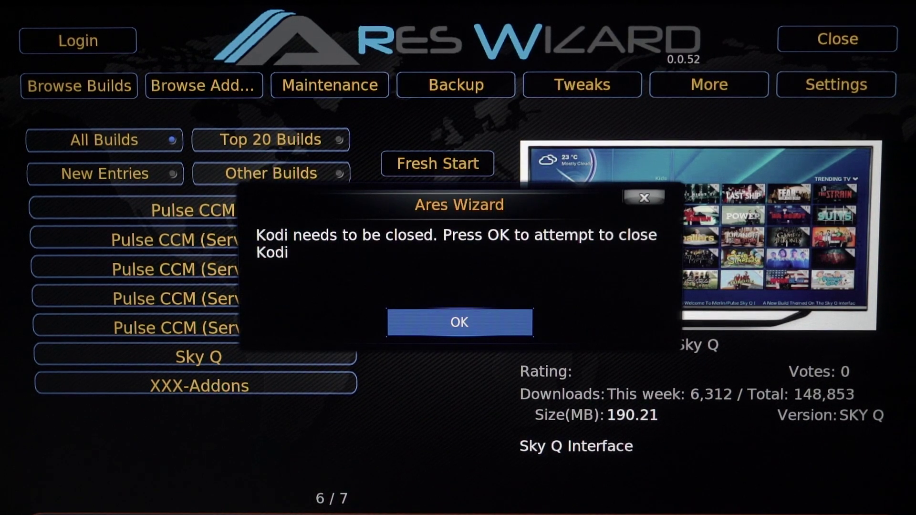
Confirm the 'Kodi needs to be closed' dialog with OK to finish the Sky Q install.
key(Return)
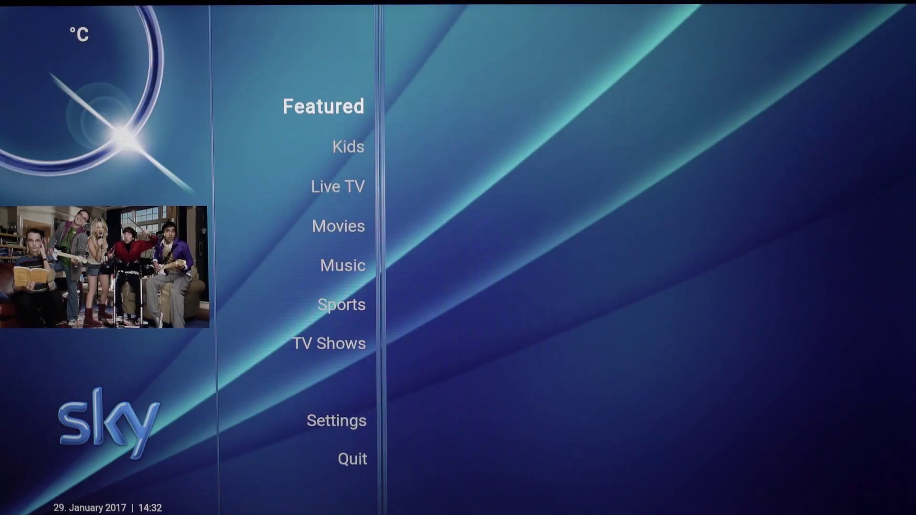
Move down the Sky Q home menu past Kids, Live TV and Movies to Music.
key(Down)
key(Down)
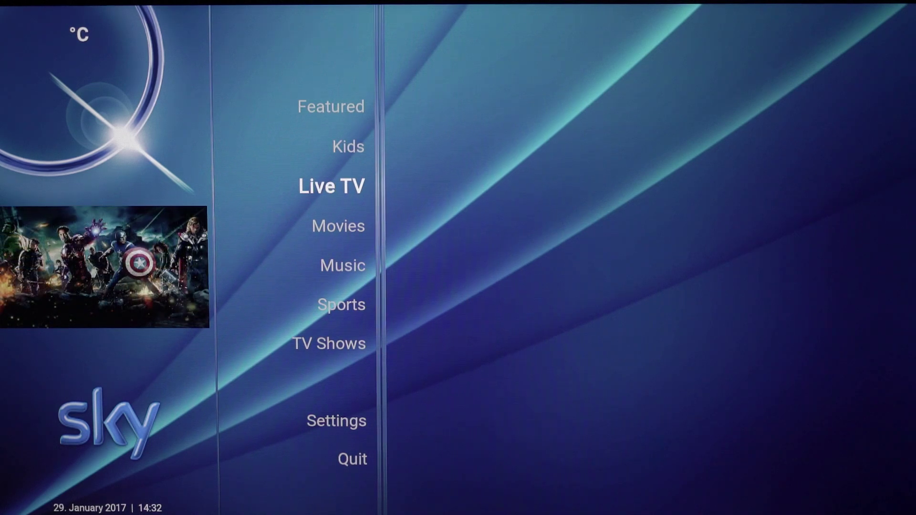
key(Down)
key(Down)
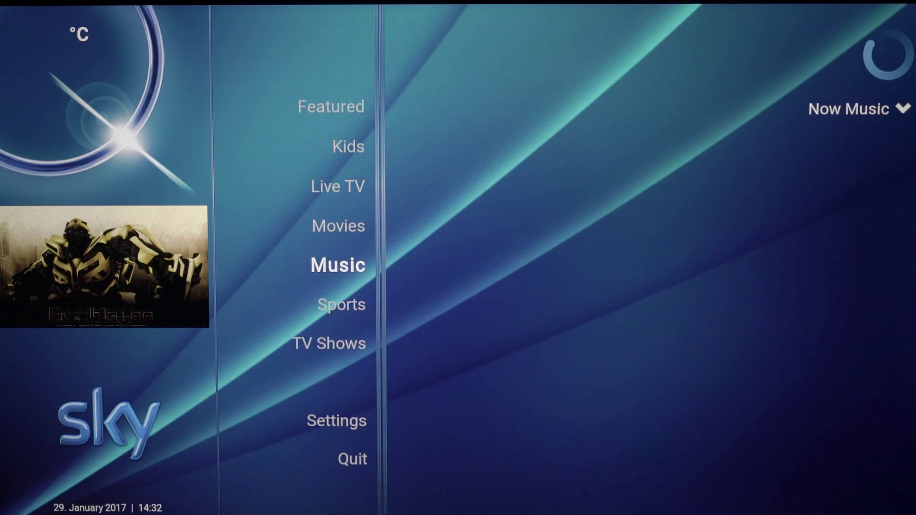